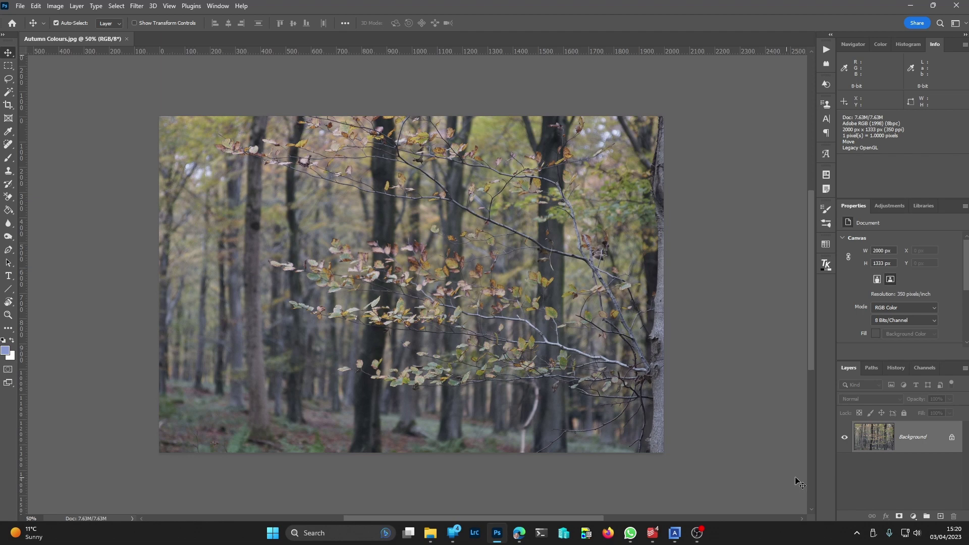
# Add a Color Balance adjustment layer that shifts the midtones toward red and green
pyautogui.click(913, 517)
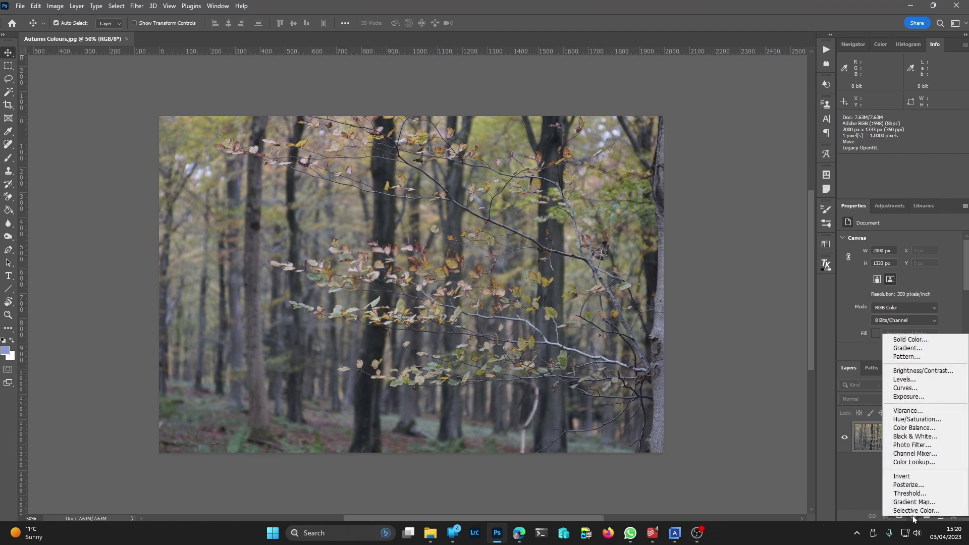
pyautogui.click(922, 428)
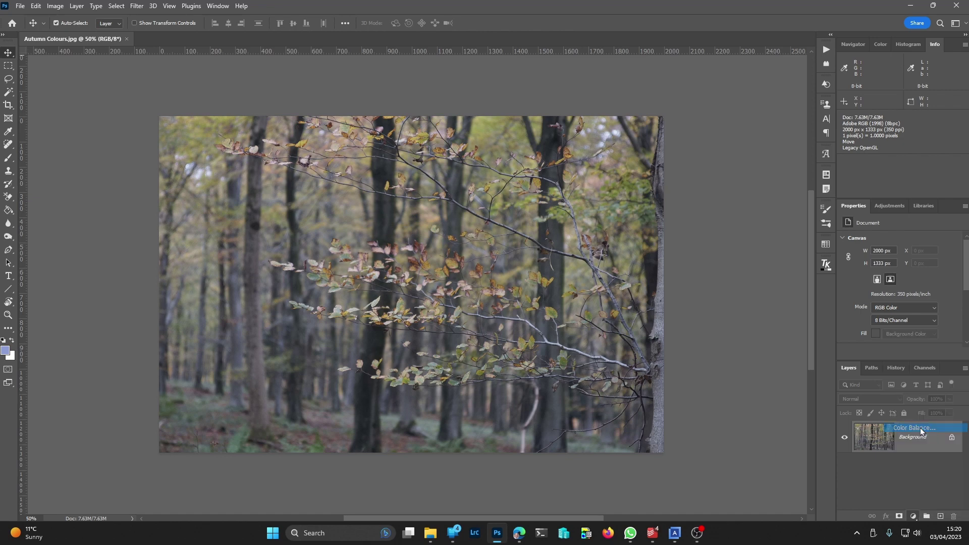
pyautogui.moveTo(887, 261)
pyautogui.mouseDown()
pyautogui.moveTo(906, 261)
pyautogui.moveTo(882, 278)
pyautogui.mouseUp()
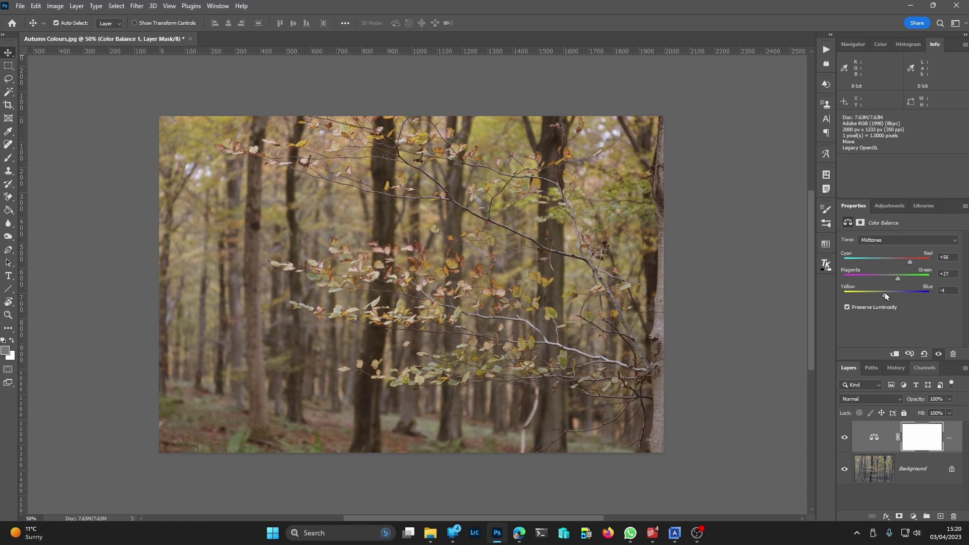
# Add a Curves adjustment layer using the Medium Contrast (RGB) preset
pyautogui.click(899, 516)
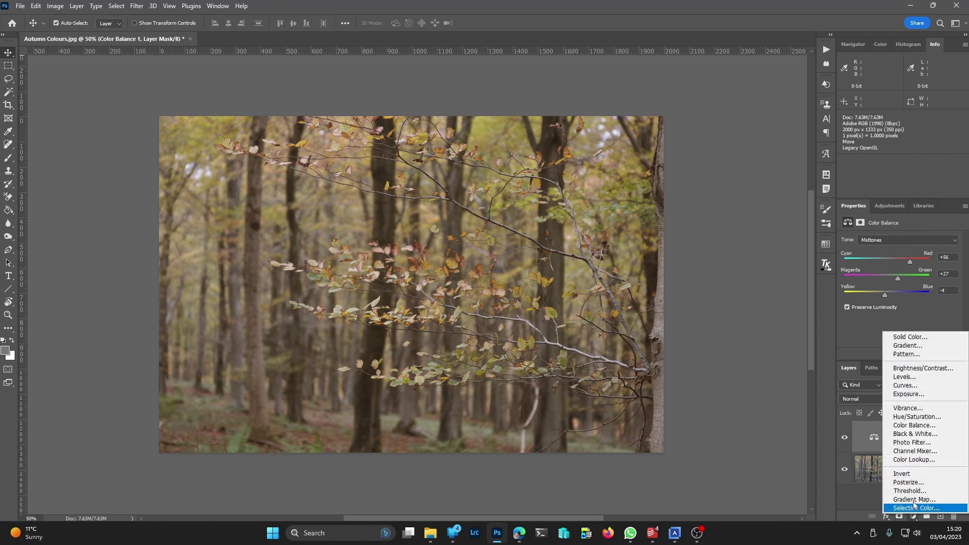
pyautogui.click(905, 385)
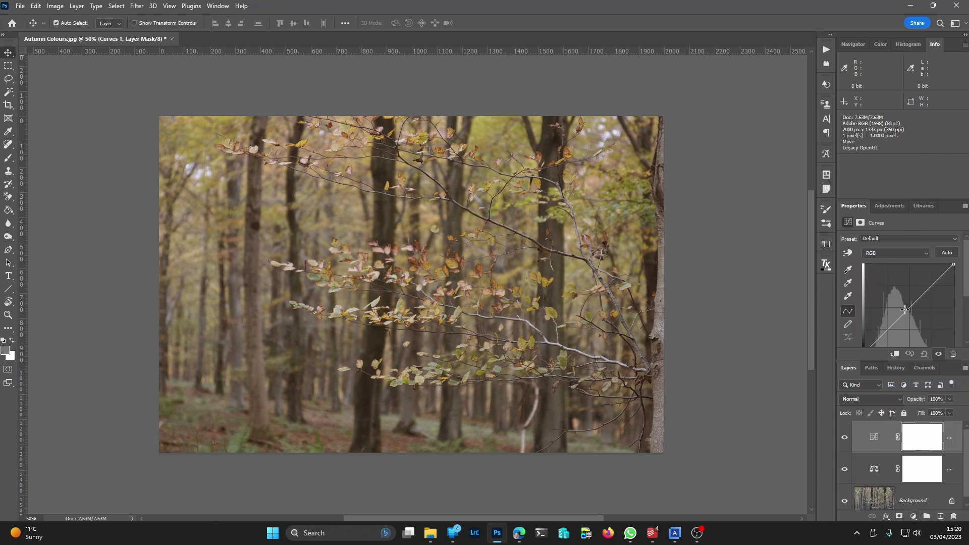
pyautogui.click(884, 240)
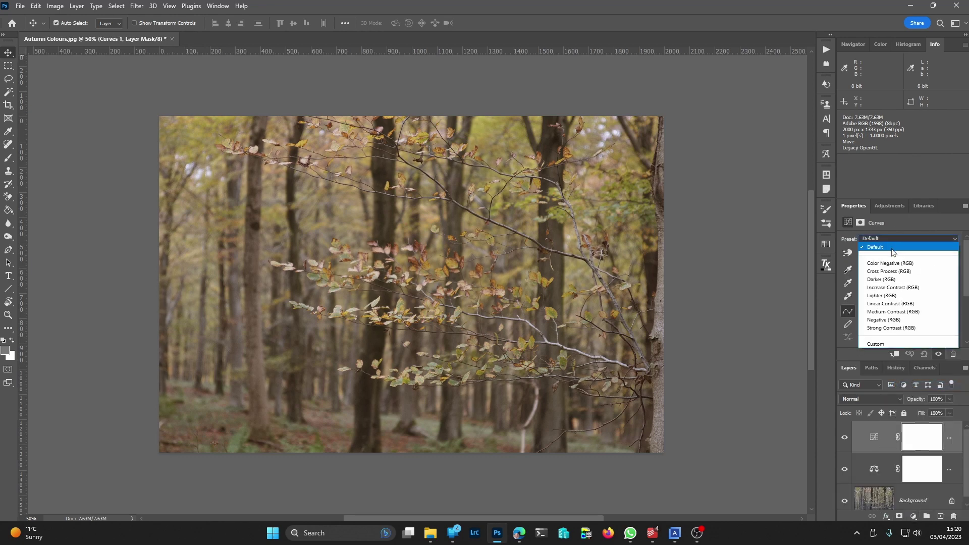
pyautogui.click(890, 307)
pyautogui.scroll(-2, 964, 290)
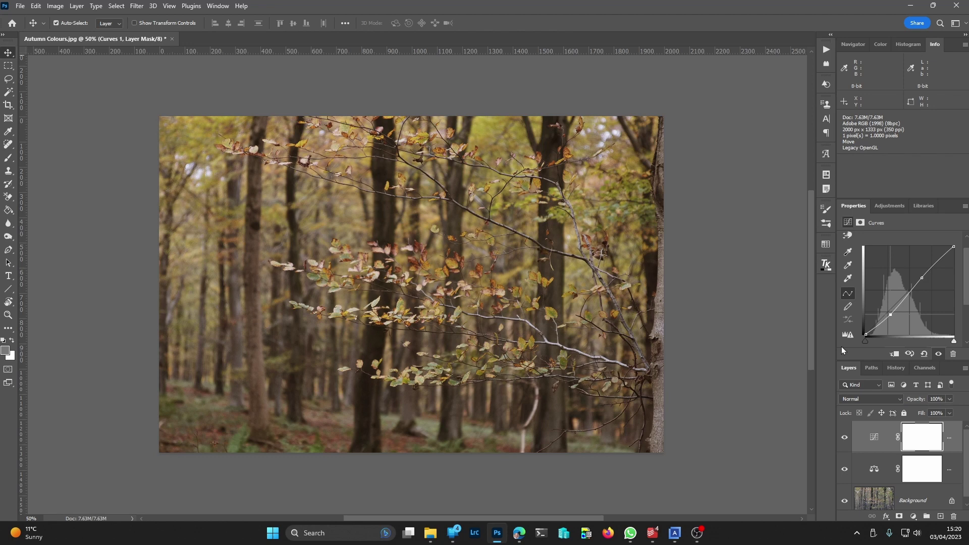
# Export Color Lookup Tables with Medium grid points and the description 'Autumn Colours' without .jpg
pyautogui.click(19, 6)
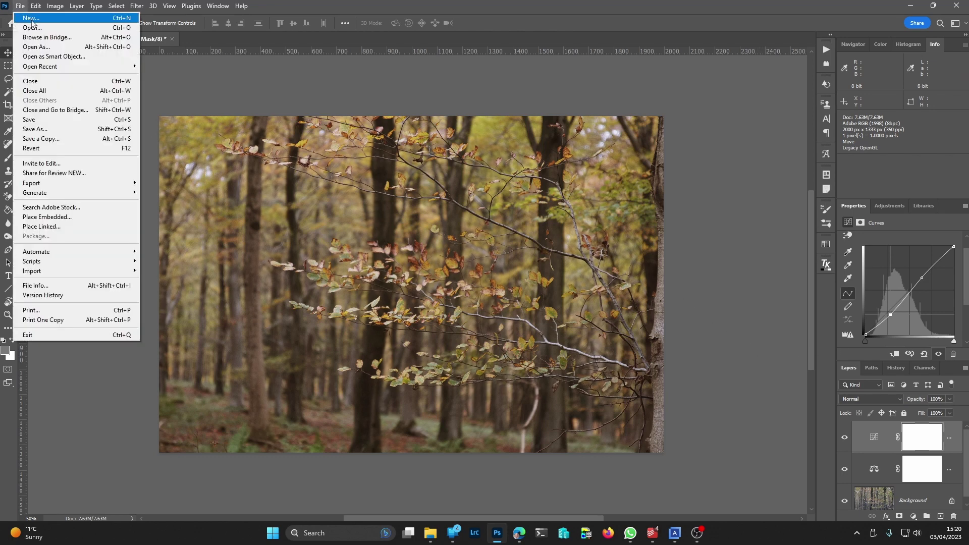
pyautogui.moveTo(76, 183)
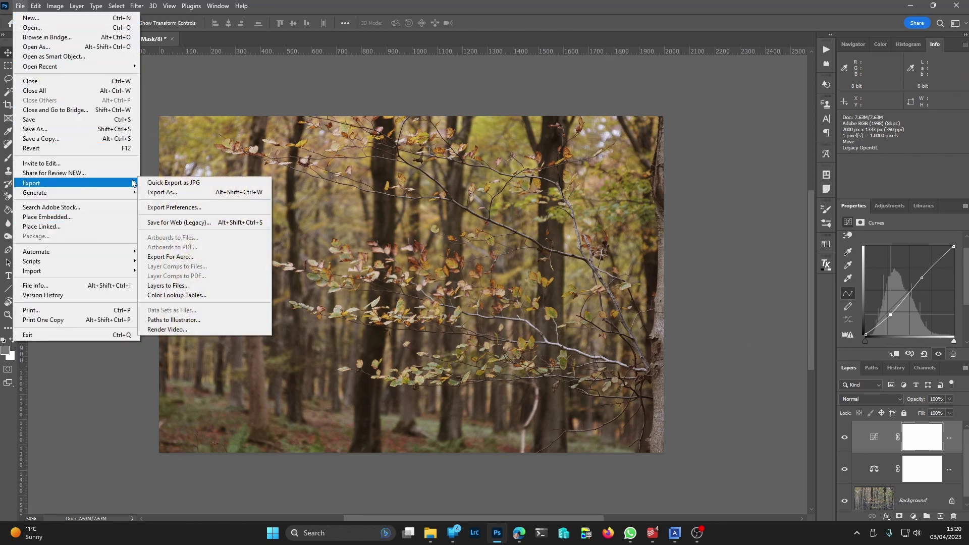
pyautogui.click(176, 296)
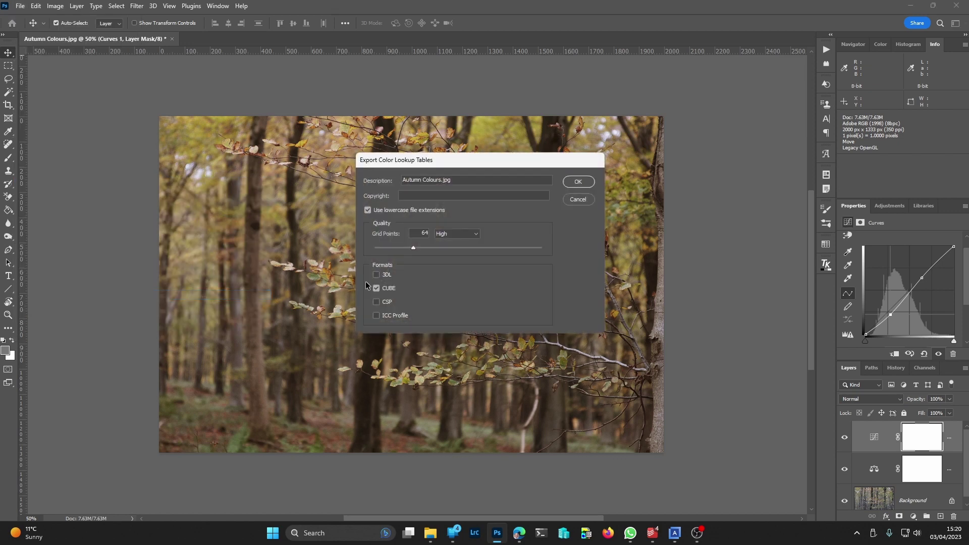
pyautogui.doubleClick(422, 233)
pyautogui.click(456, 233)
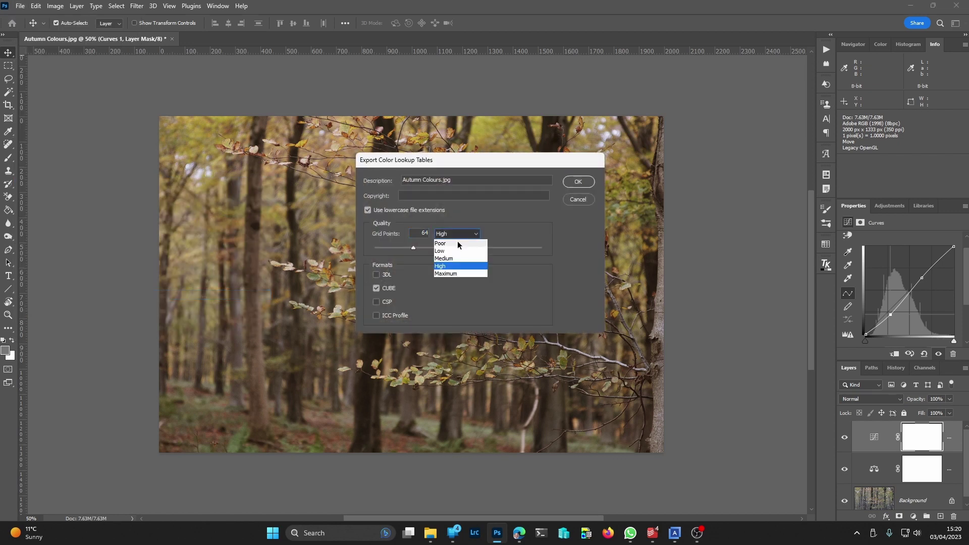
pyautogui.click(458, 261)
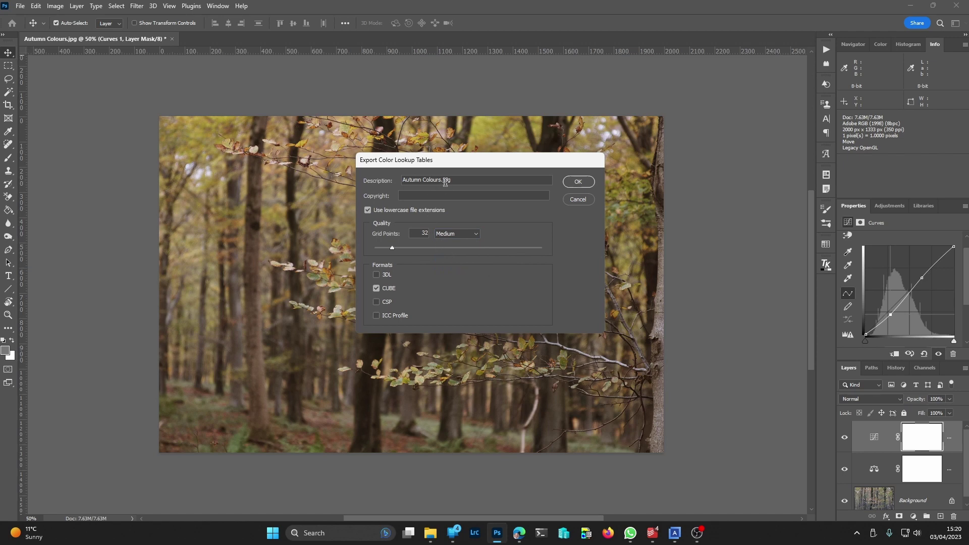
pyautogui.moveTo(443, 181); pyautogui.dragTo(453, 181)
# Confirm the export and save Autumn Colours.cube in Pictures > LUTs, replacing the existing file
pyautogui.click(578, 183)
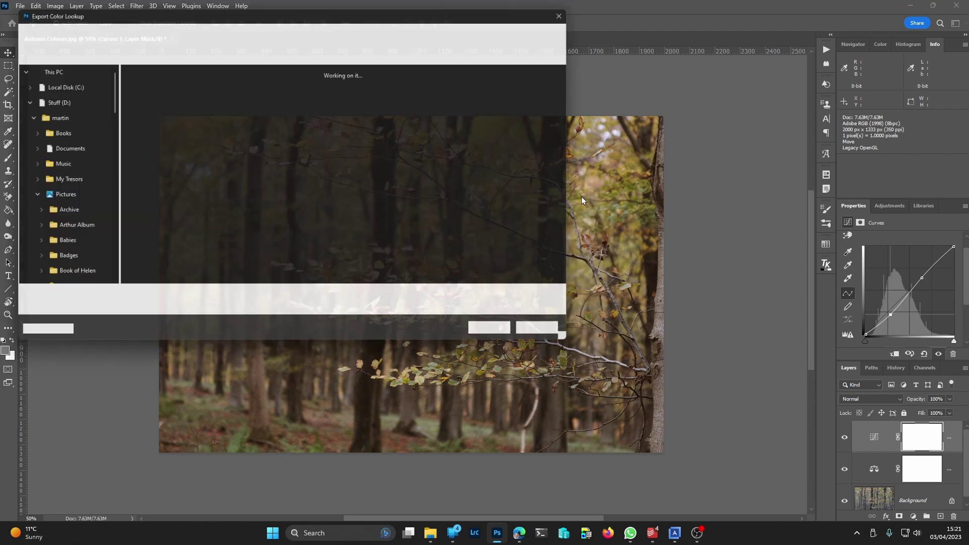
pyautogui.scroll(8, 52, 168)
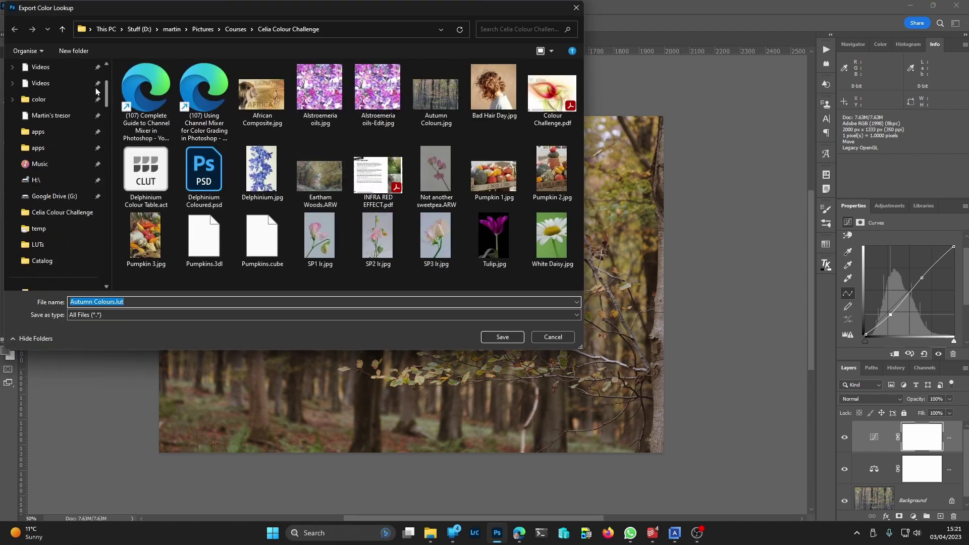
pyautogui.click(42, 163)
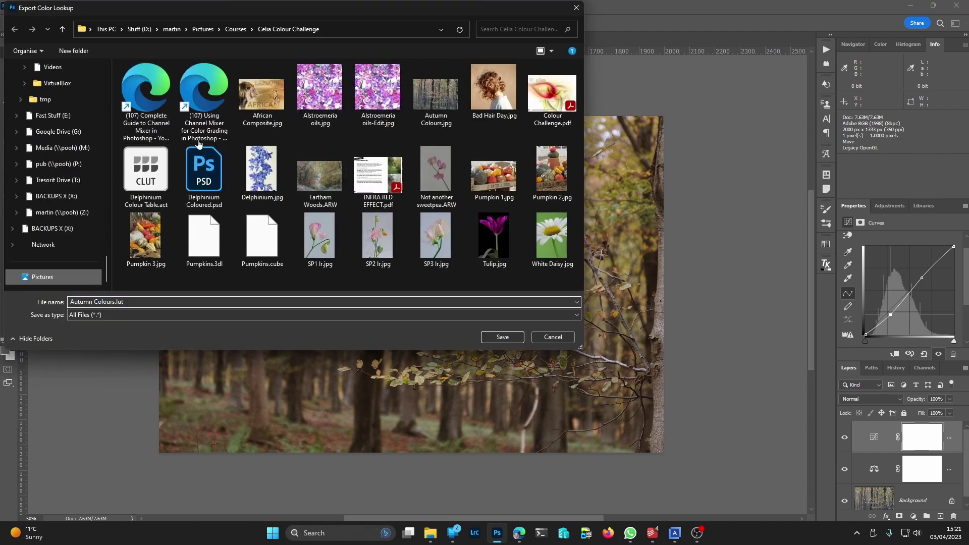
pyautogui.doubleClick(146, 159)
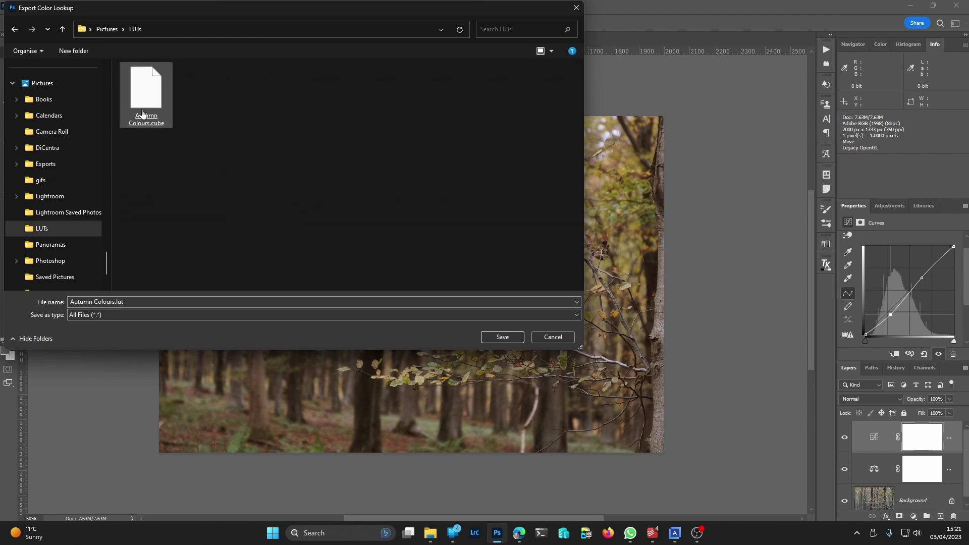
pyautogui.doubleClick(148, 95)
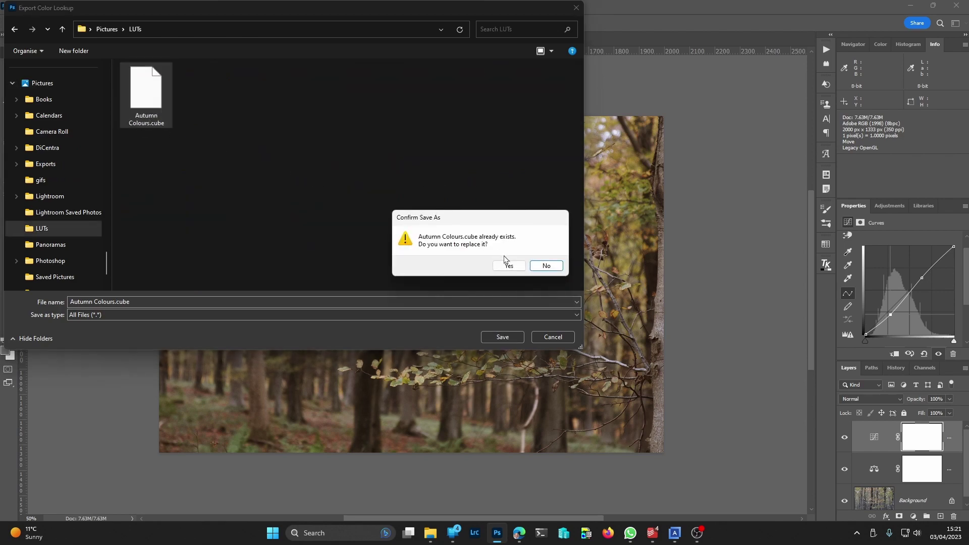
pyautogui.click(507, 264)
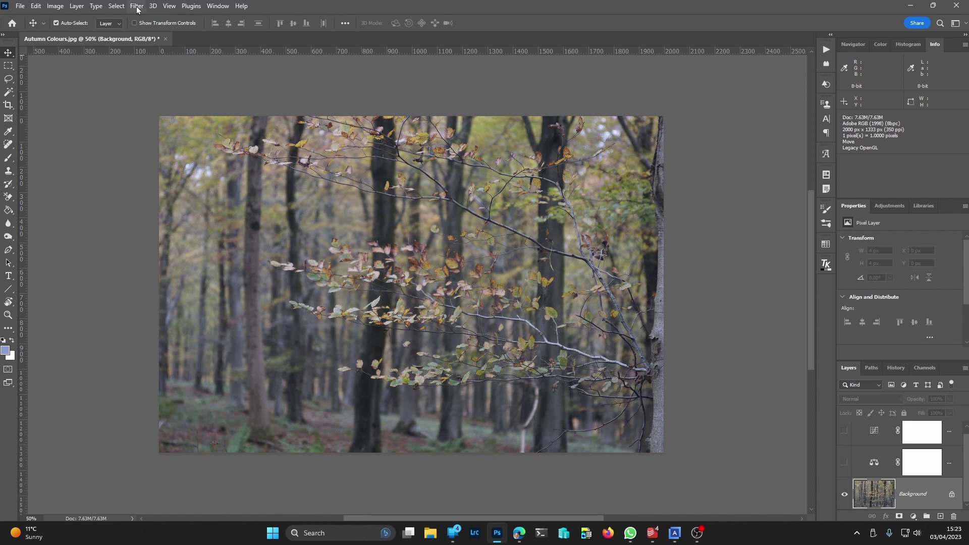
# Open the background layer in Filter > Camera Raw Filter
pyautogui.click(138, 6)
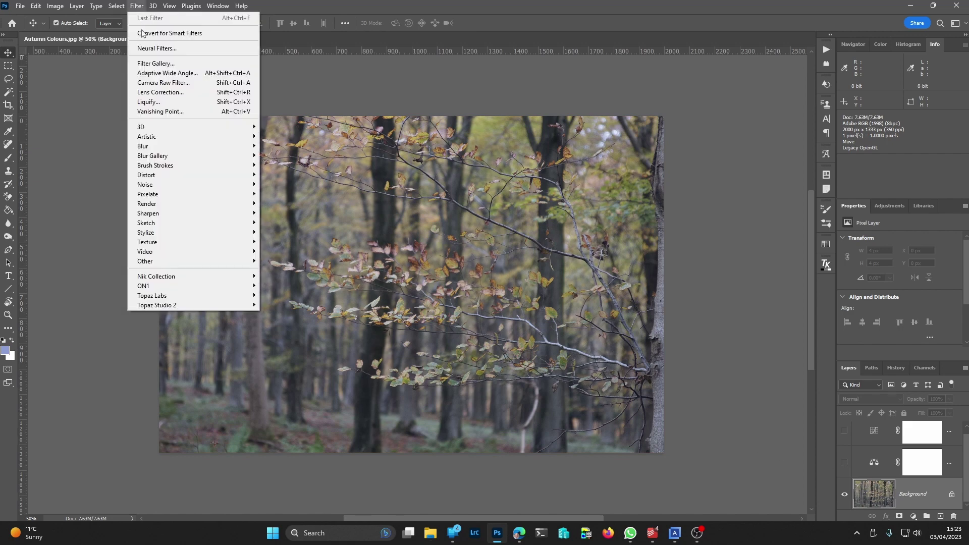
pyautogui.click(169, 84)
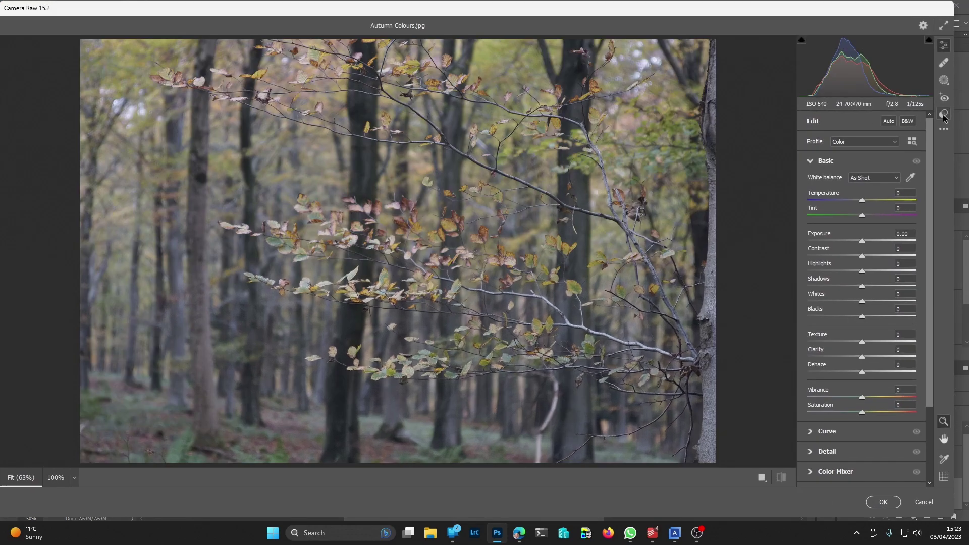
# Show Camera Raw's Presets panel and open the Create Profile dialog
pyautogui.click(944, 115)
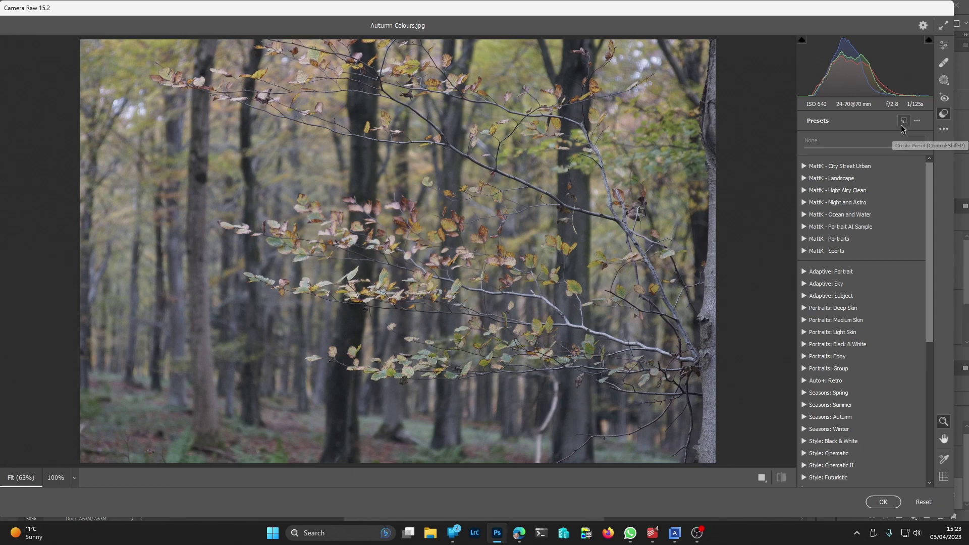
pyautogui.keyDown('alt'); pyautogui.click(905, 123); pyautogui.keyUp('alt')
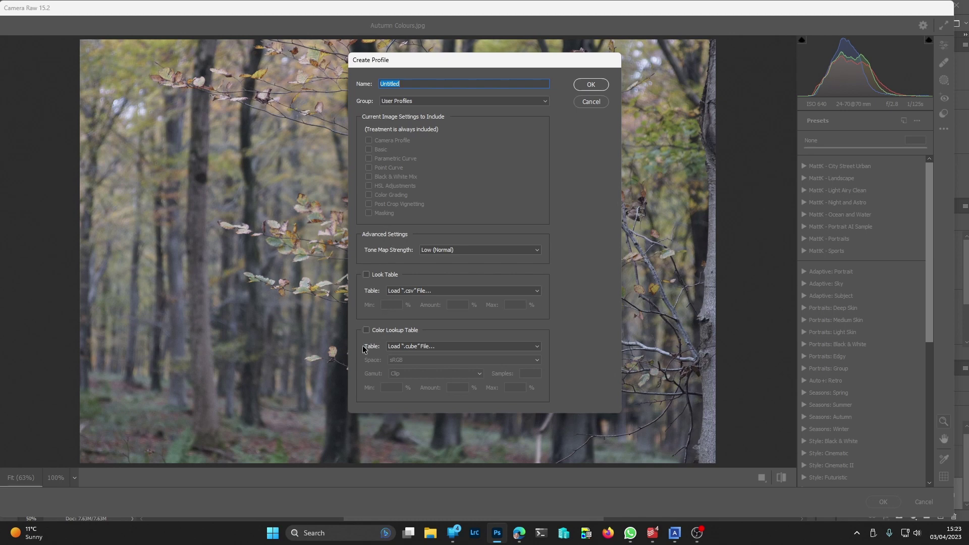
# Create the Autumn Colours profile using the Autumn Colours lookup table, grouped under Martin's
pyautogui.click(366, 330)
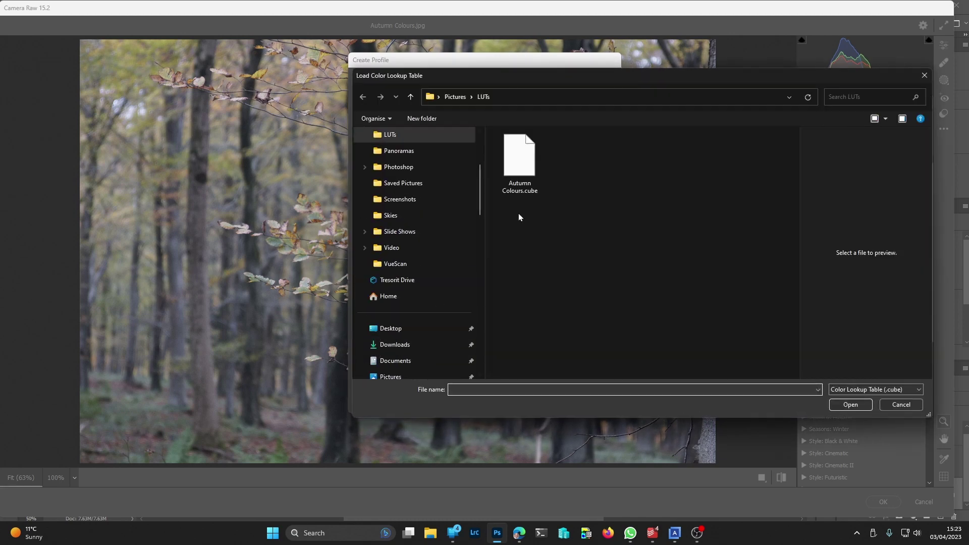
pyautogui.doubleClick(520, 188)
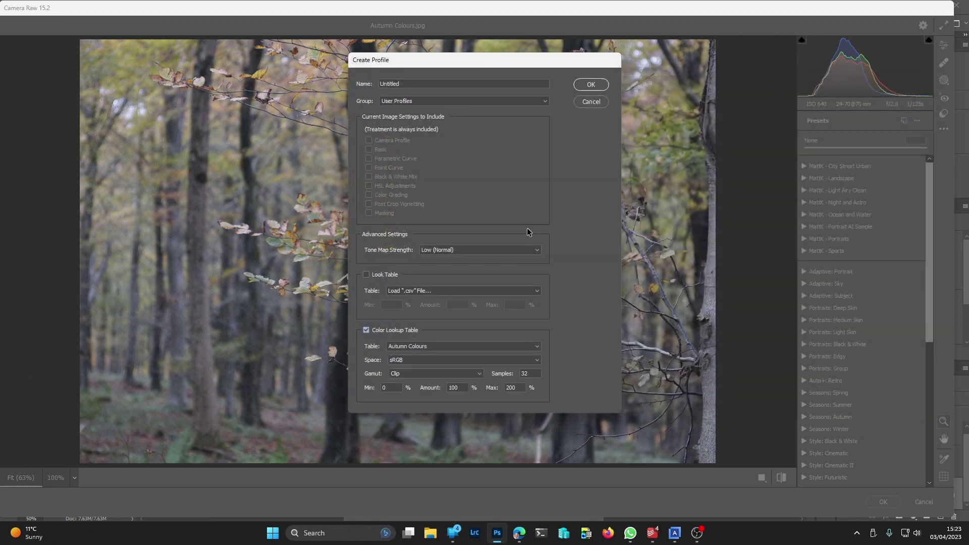
pyautogui.doubleClick(395, 83)
pyautogui.write('Autumn Colours')
pyautogui.click(424, 102)
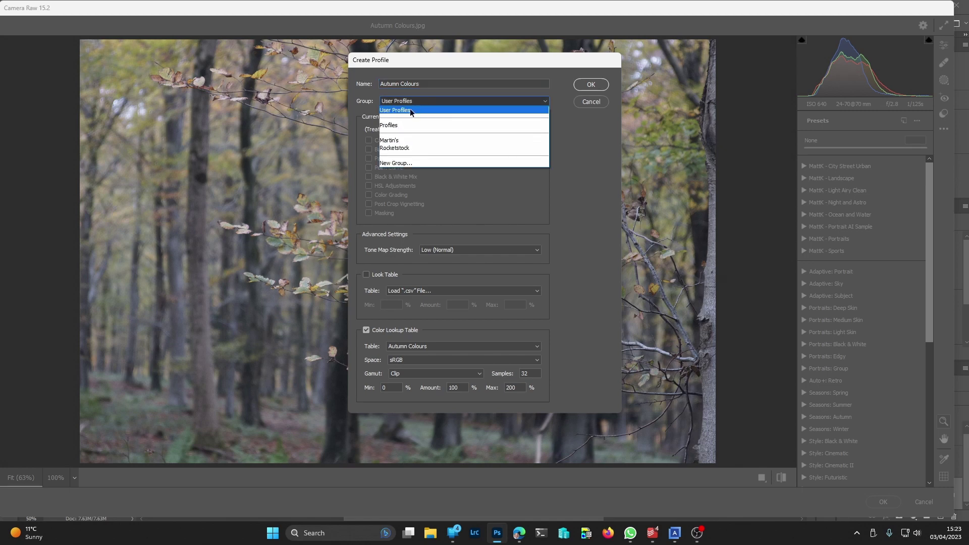
pyautogui.click(398, 142)
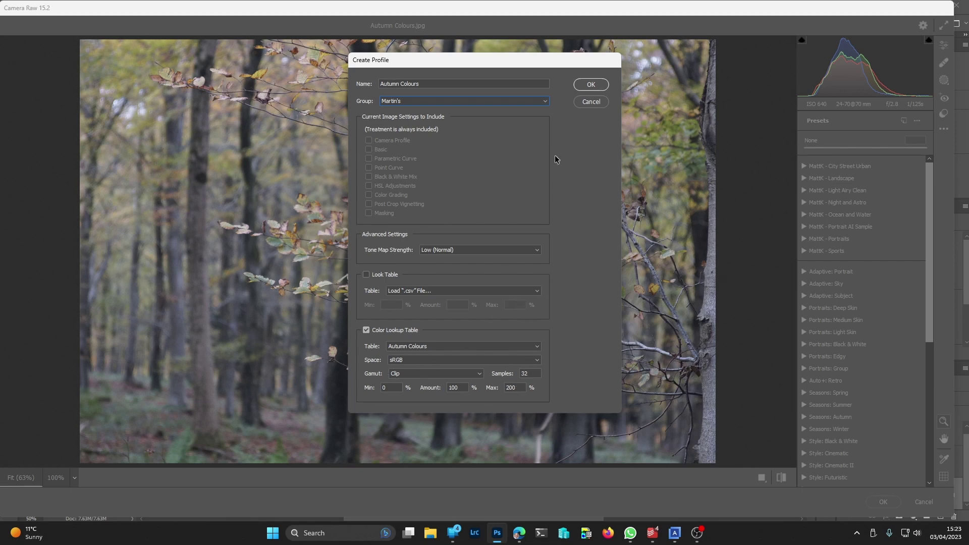
pyautogui.click(592, 84)
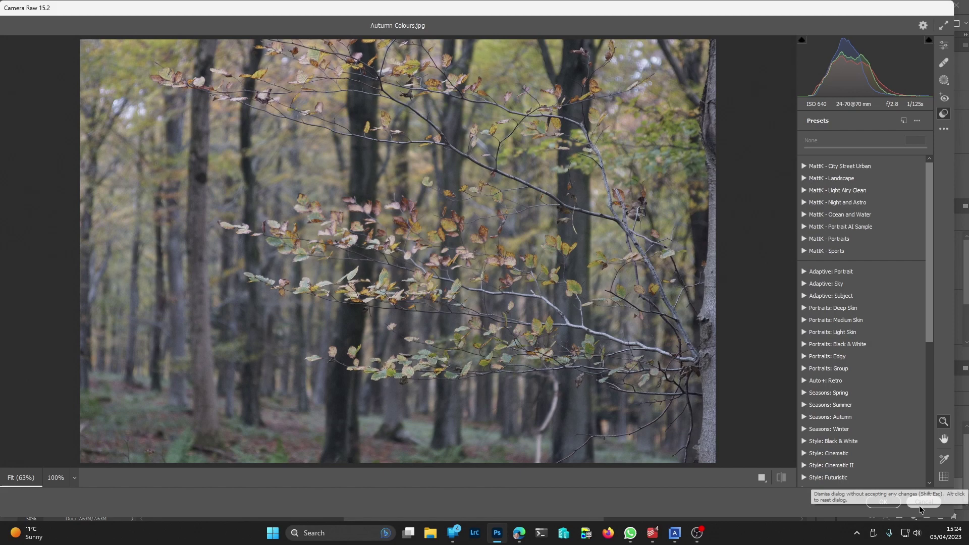
# Accept Camera Raw with OK and close the Autumn Colours document without saving
pyautogui.click(883, 503)
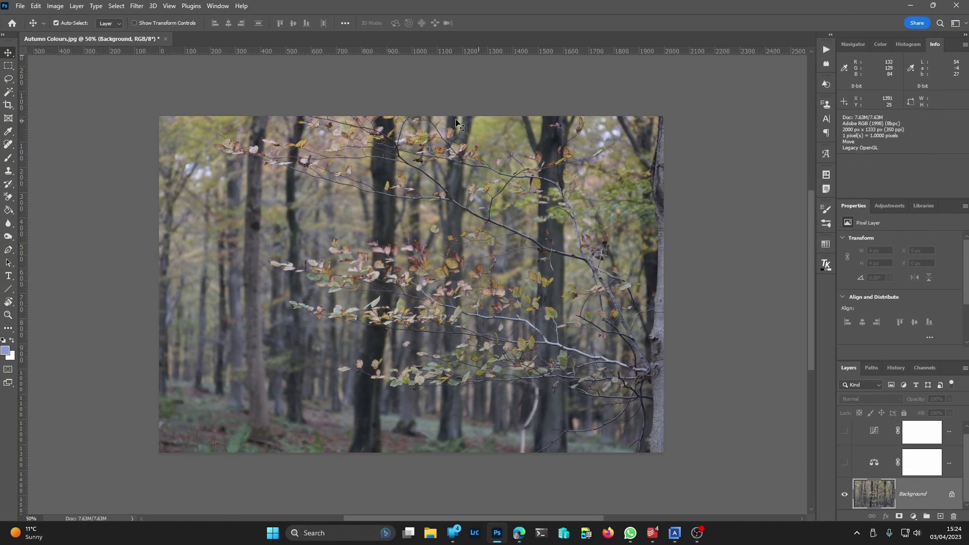
pyautogui.click(166, 39)
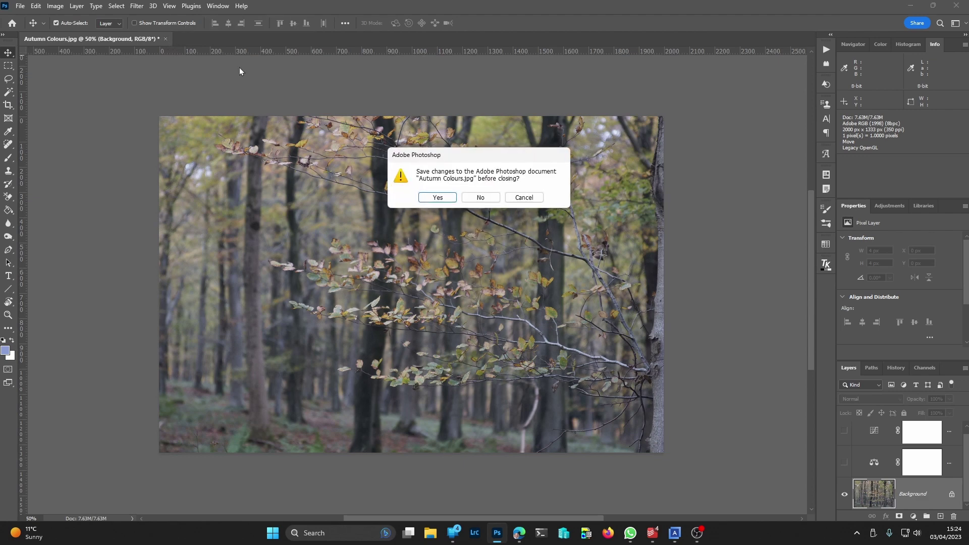
pyautogui.click(480, 198)
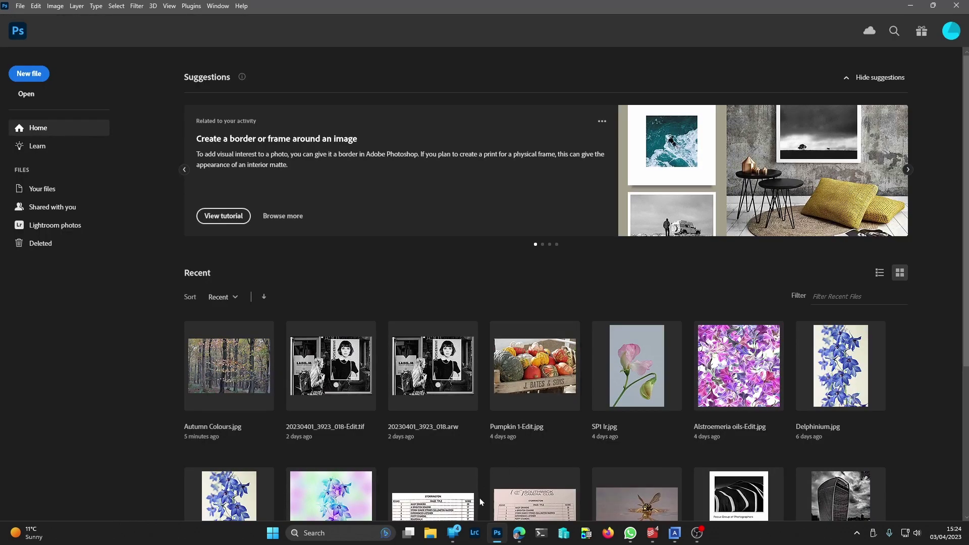
# In maximized Lightroom Classic, develop the forest photo and right-click the Night profile in Martin's group
pyautogui.click(476, 534)
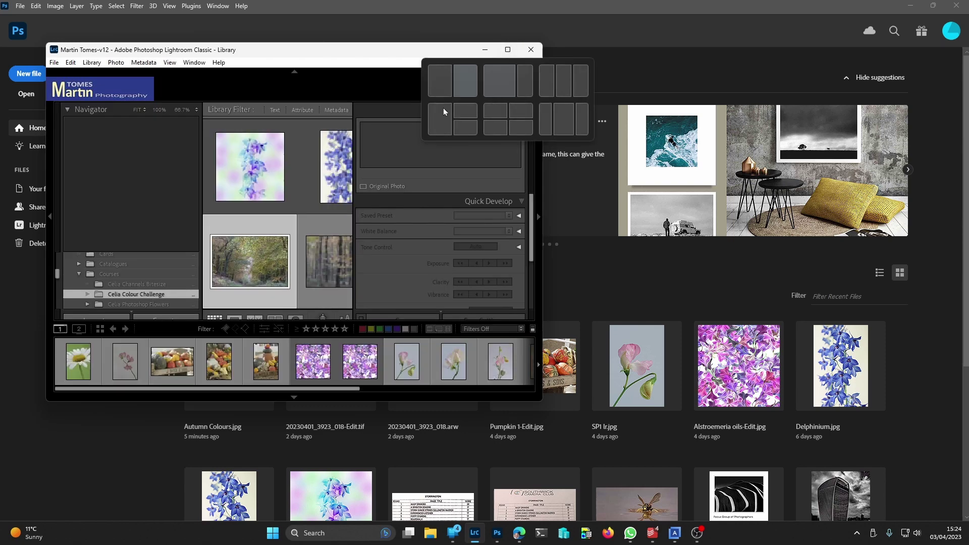
pyautogui.click(508, 49)
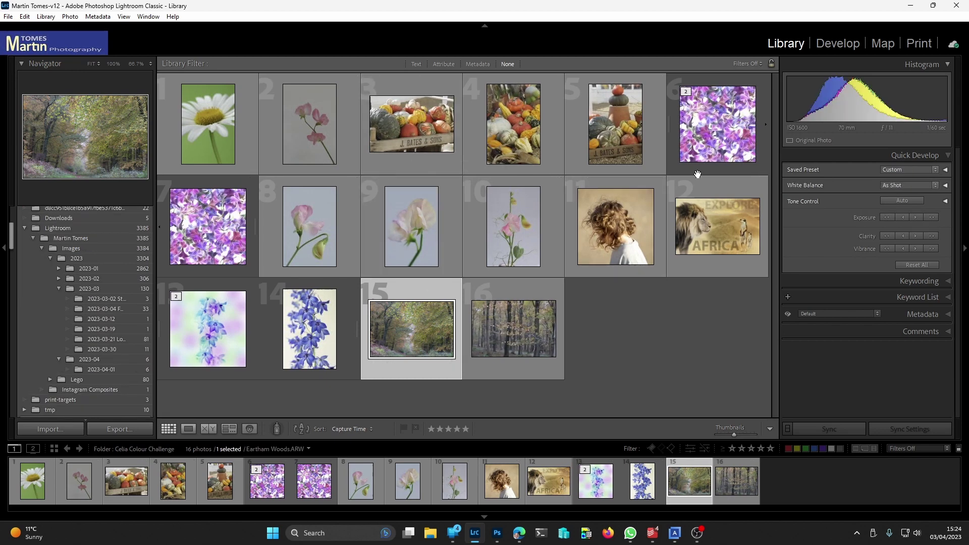
pyautogui.click(837, 42)
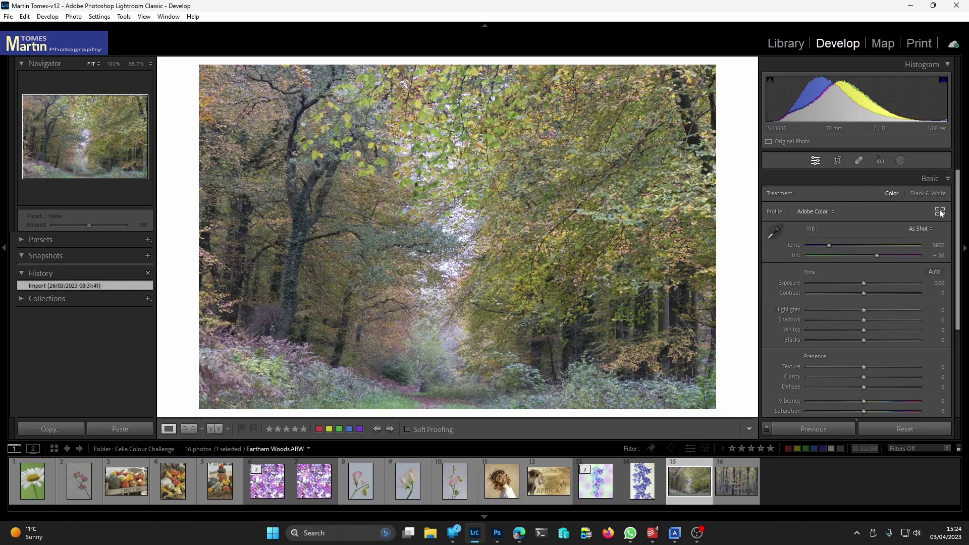
pyautogui.click(940, 211)
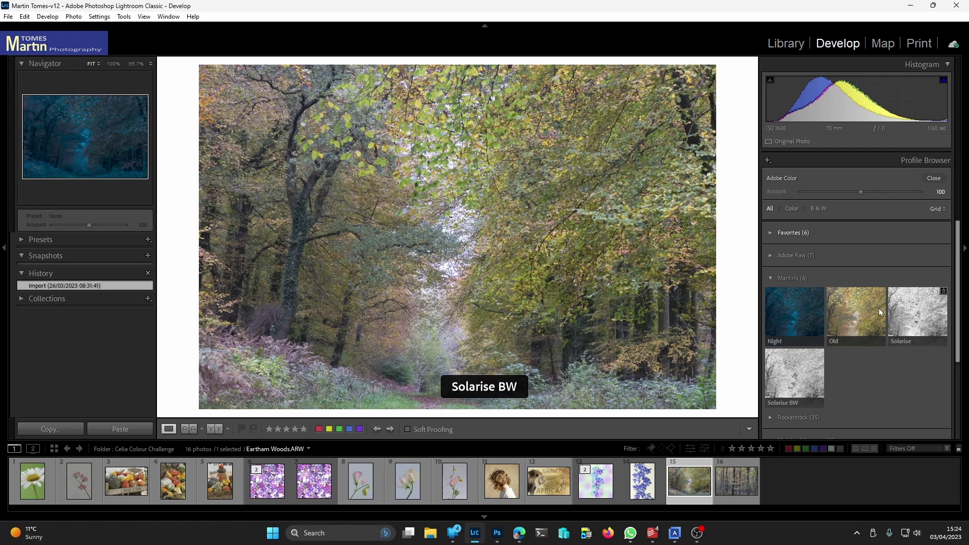
pyautogui.moveTo(794, 312)
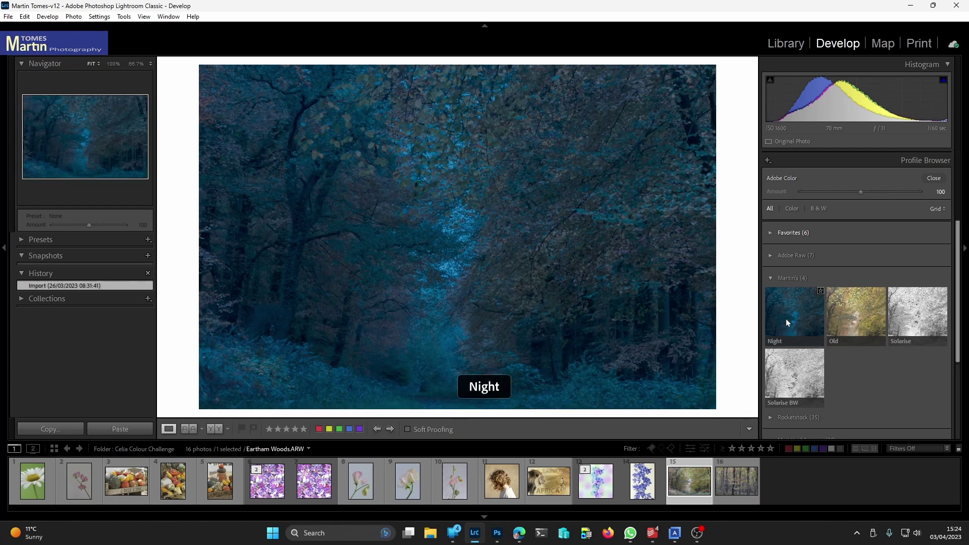
pyautogui.rightClick(787, 319)
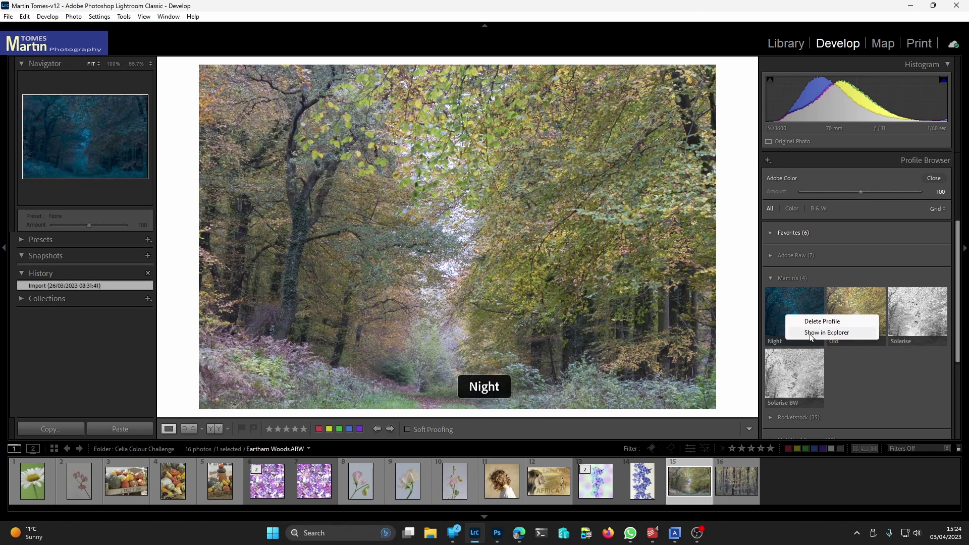
# Show the Night profile in Explorer and cut Autumn Colours.xmp from CameraRaw > Settings
pyautogui.click(827, 333)
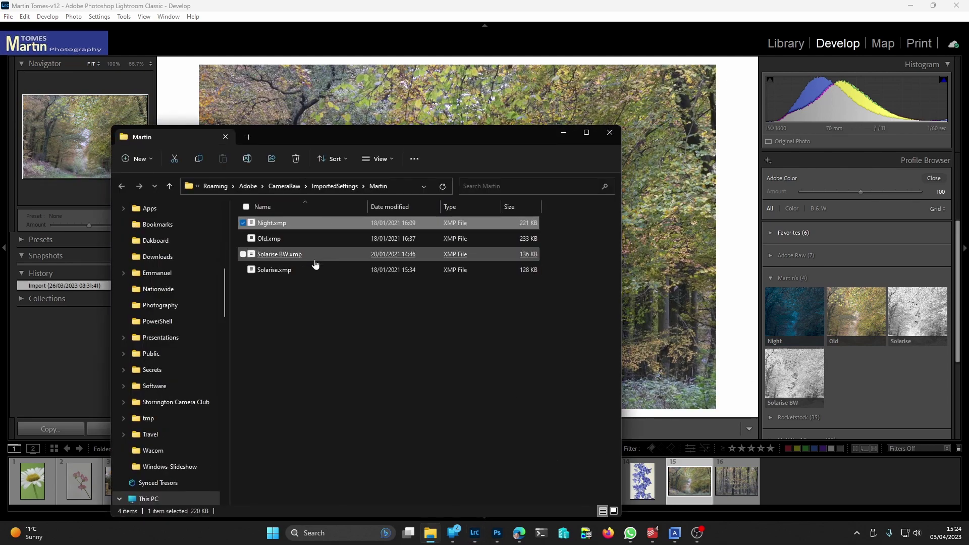
pyautogui.moveTo(399, 134); pyautogui.dragTo(467, 137)
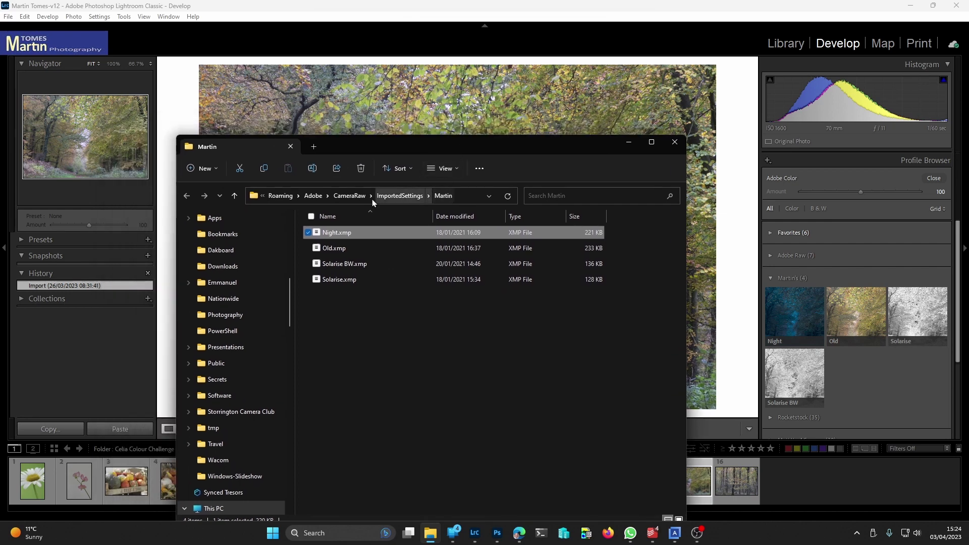
pyautogui.click(345, 254)
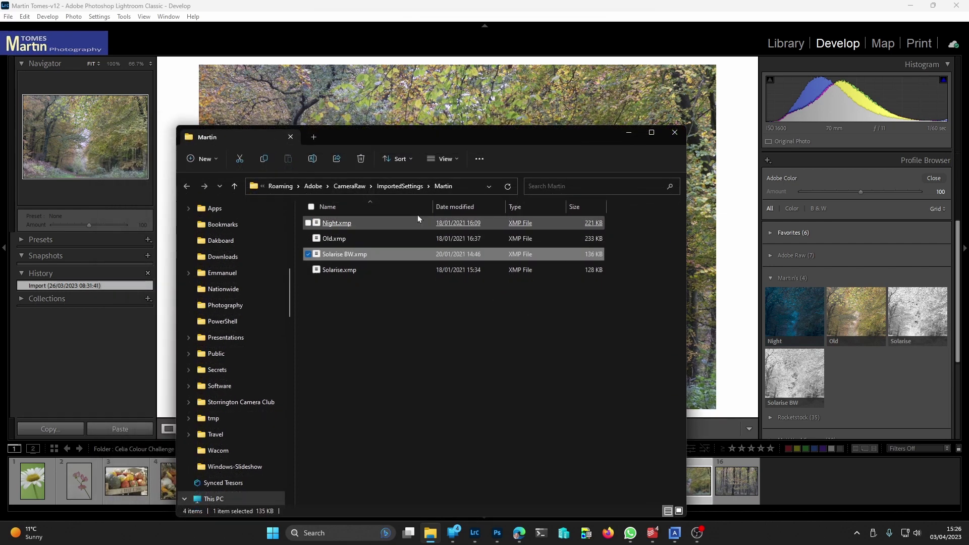
pyautogui.click(348, 185)
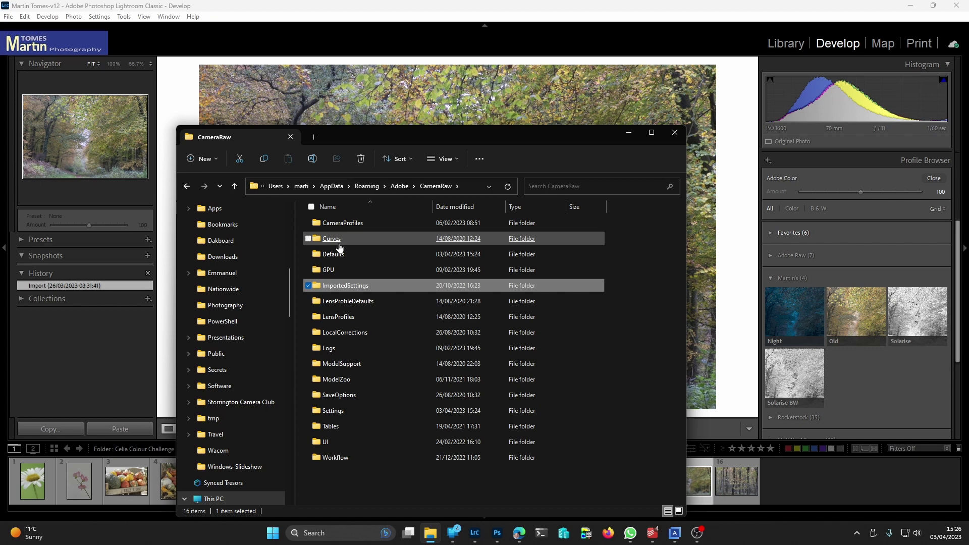
pyautogui.doubleClick(330, 411)
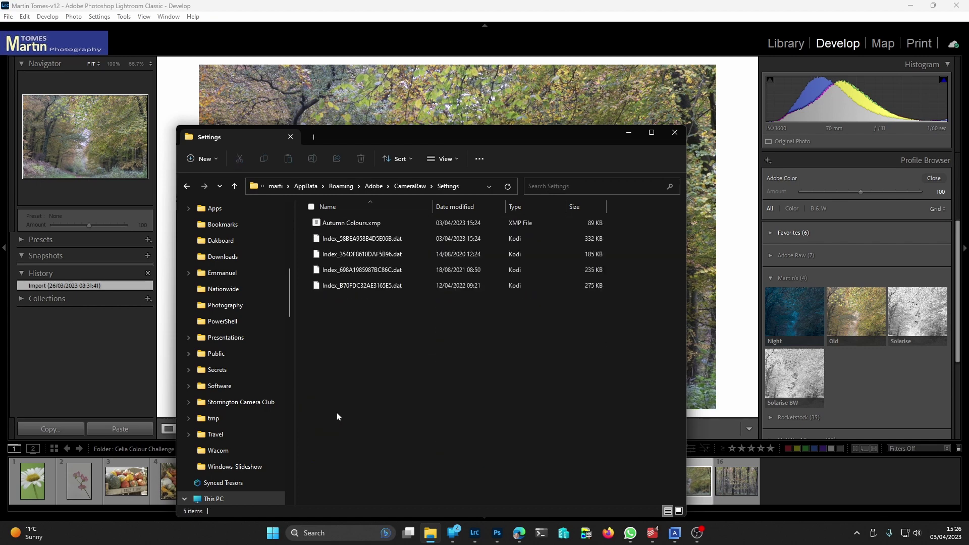
pyautogui.click(348, 223)
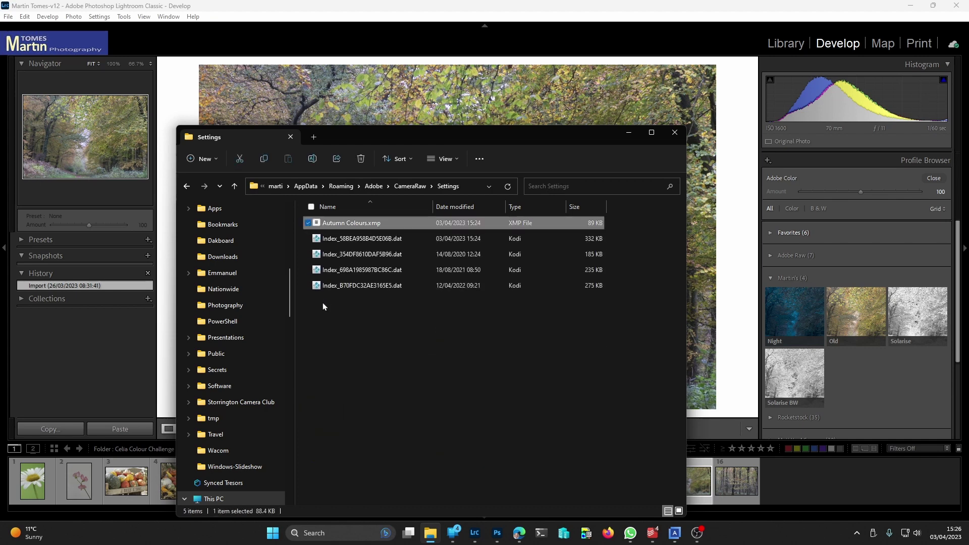
pyautogui.click(239, 159)
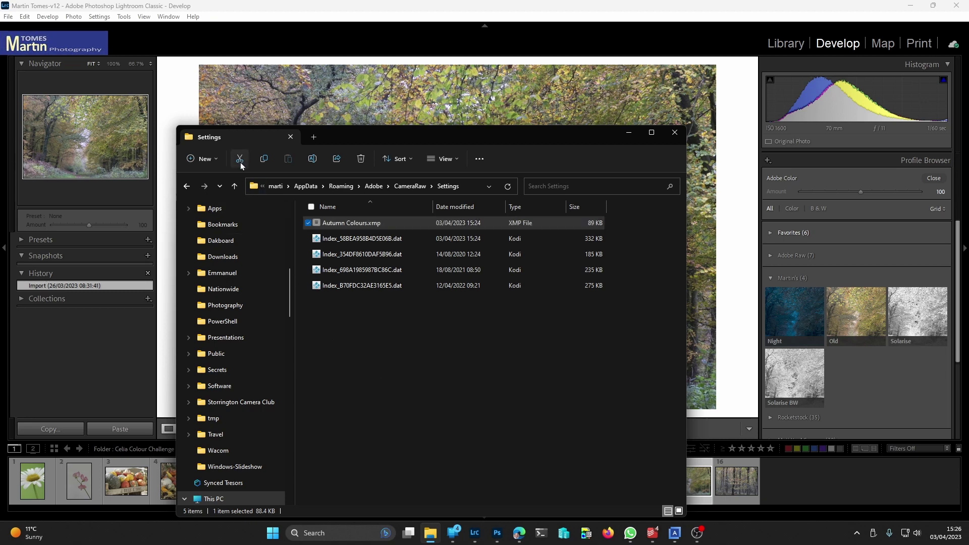
# Paste Autumn Colours.xmp into CameraRaw > ImportedSettings > Martin
pyautogui.click(401, 189)
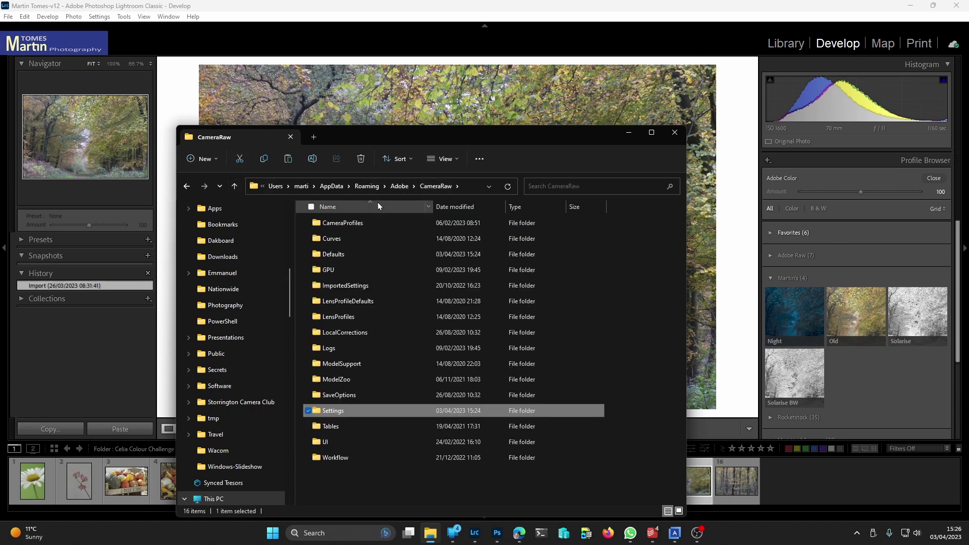
pyautogui.doubleClick(343, 288)
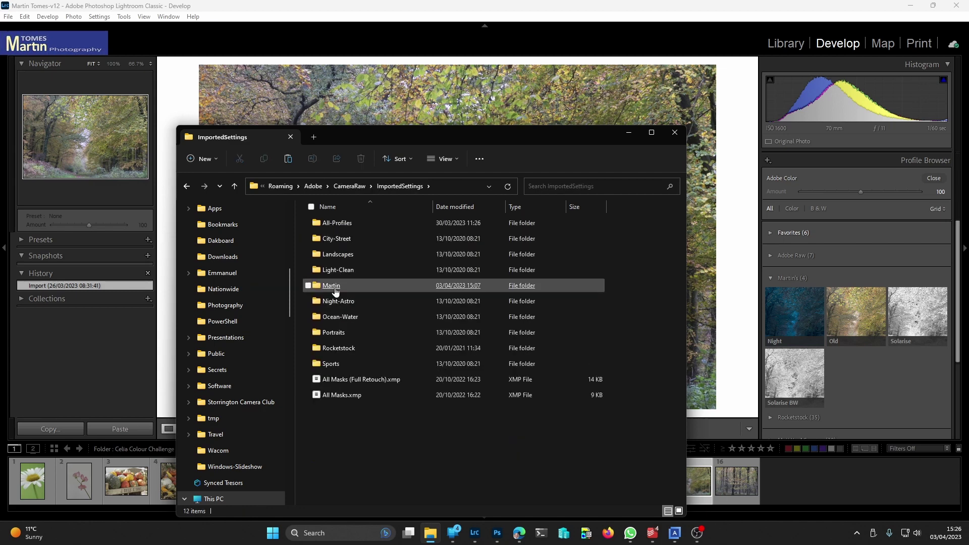
pyautogui.doubleClick(331, 286)
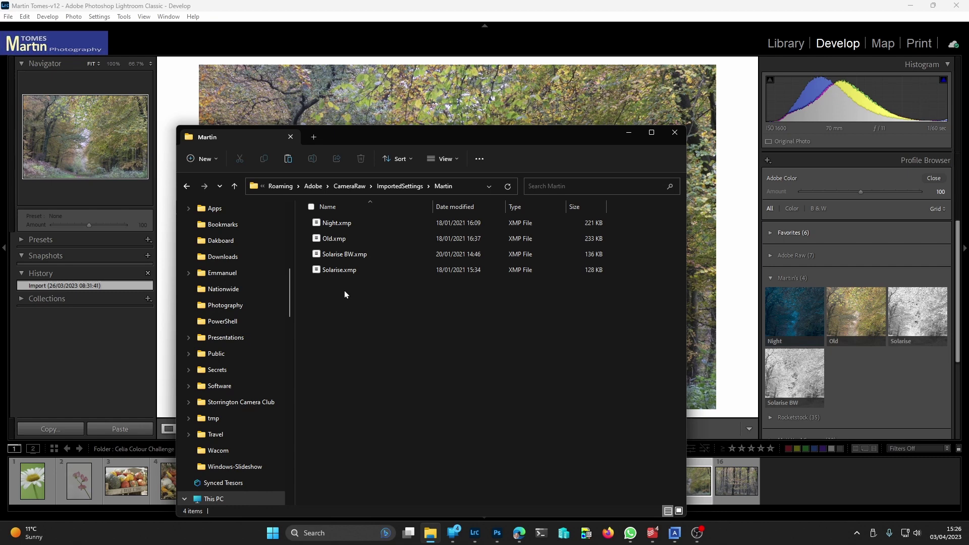
pyautogui.click(288, 160)
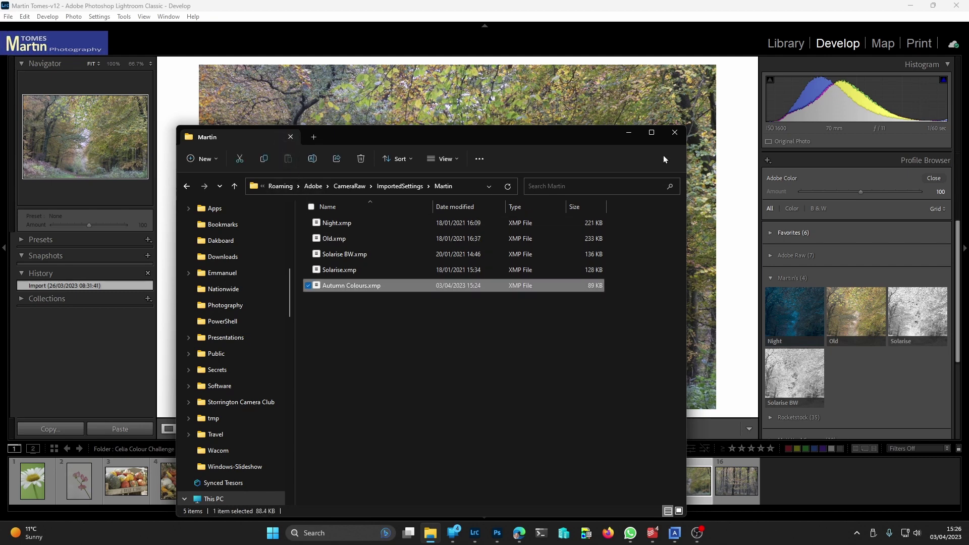
# Back in Lightroom Classic, apply the Autumn Colours profile from Martin's group to the woodland photo
pyautogui.click(677, 134)
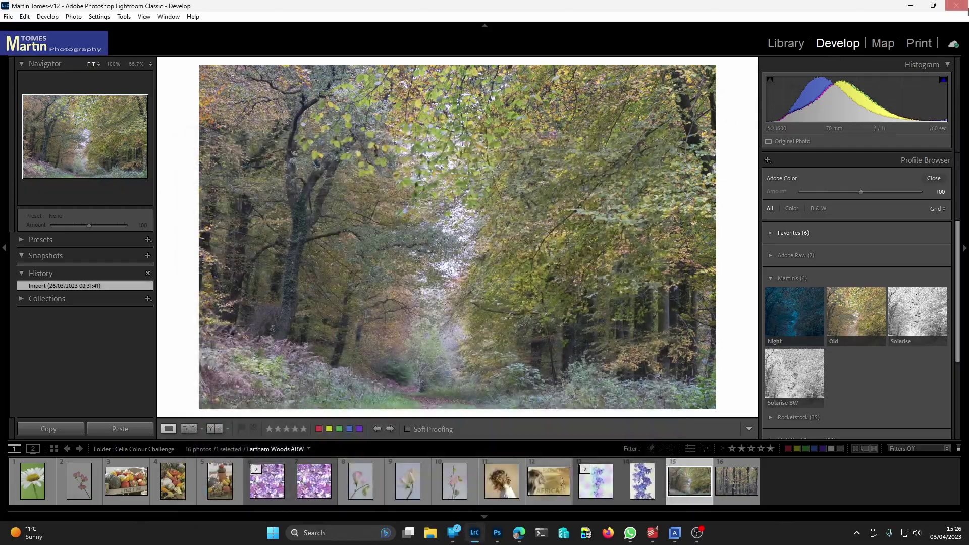
pyautogui.click(498, 534)
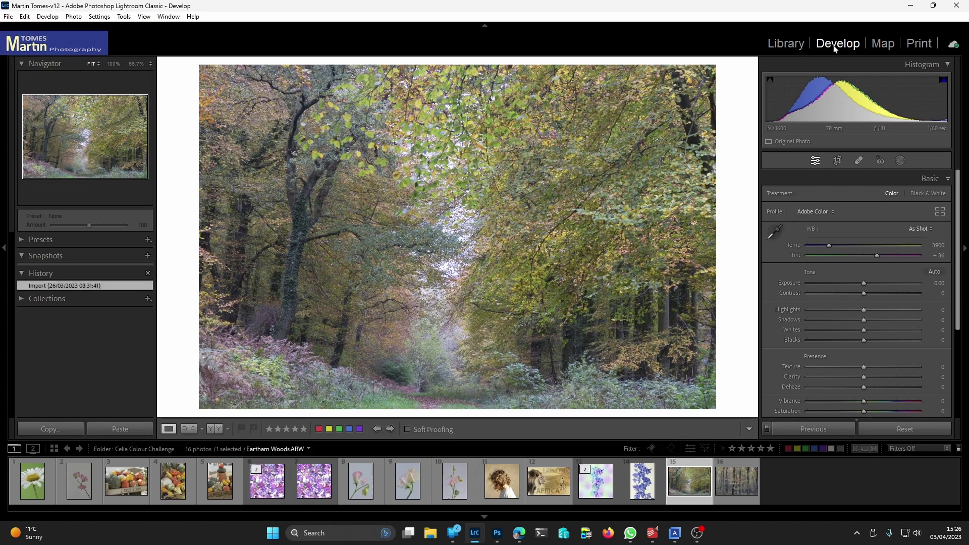
pyautogui.click(941, 217)
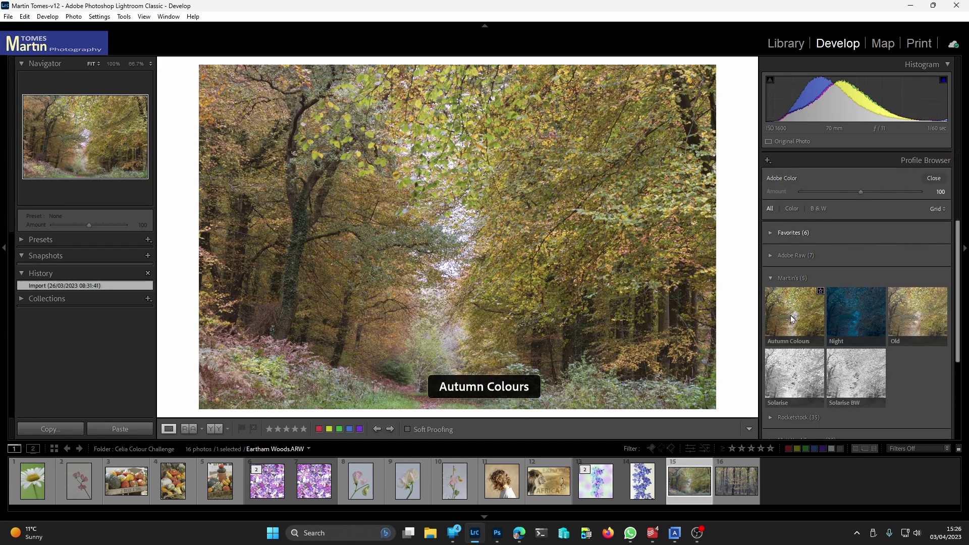
pyautogui.click(794, 319)
pyautogui.click(933, 178)
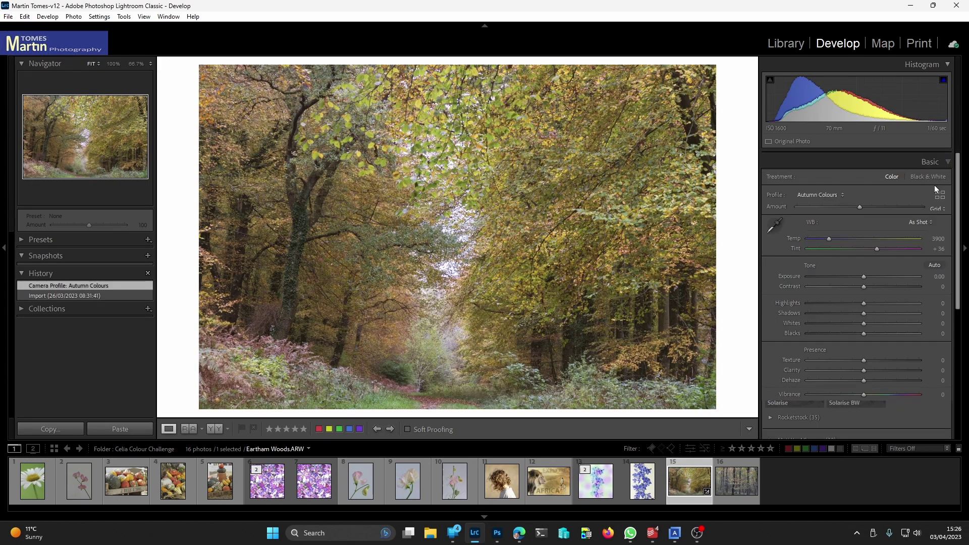